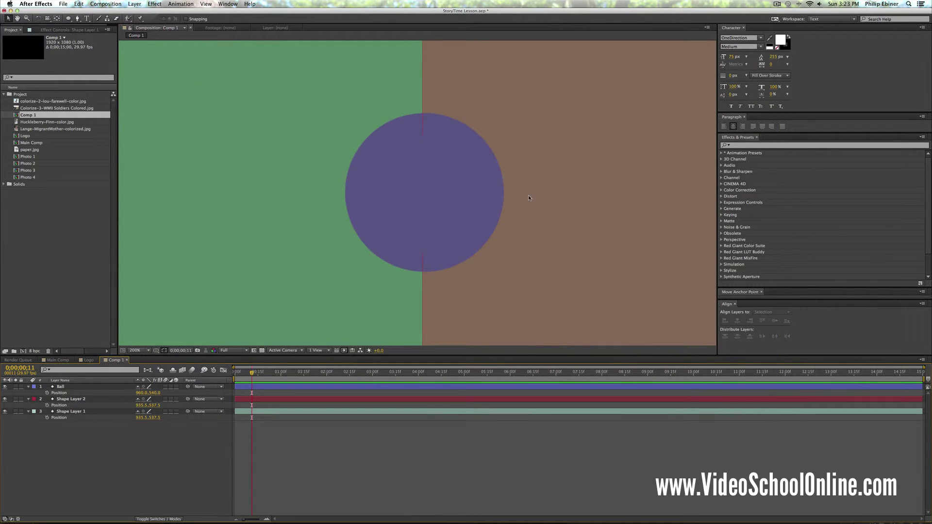
- Select the Ball layer and nudge it half a pixel left to 959.5, 540.0
{"action": "left_click", "coordinate": [409, 193]}
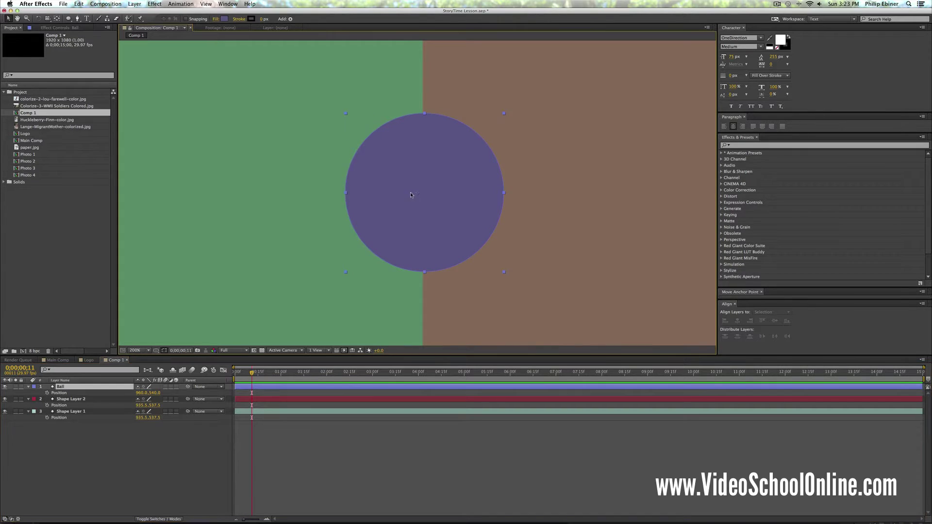
{"action": "left_click", "coordinate": [254, 208]}
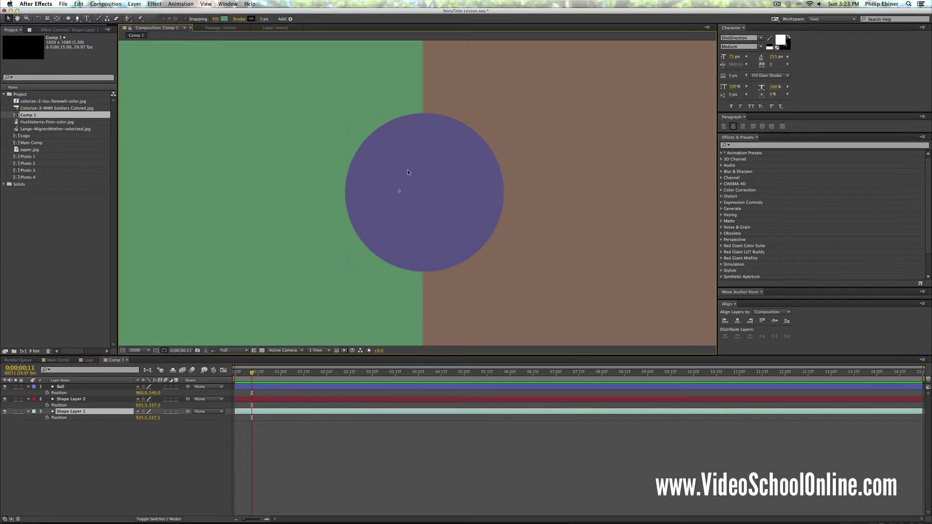
{"action": "left_click", "coordinate": [269, 387]}
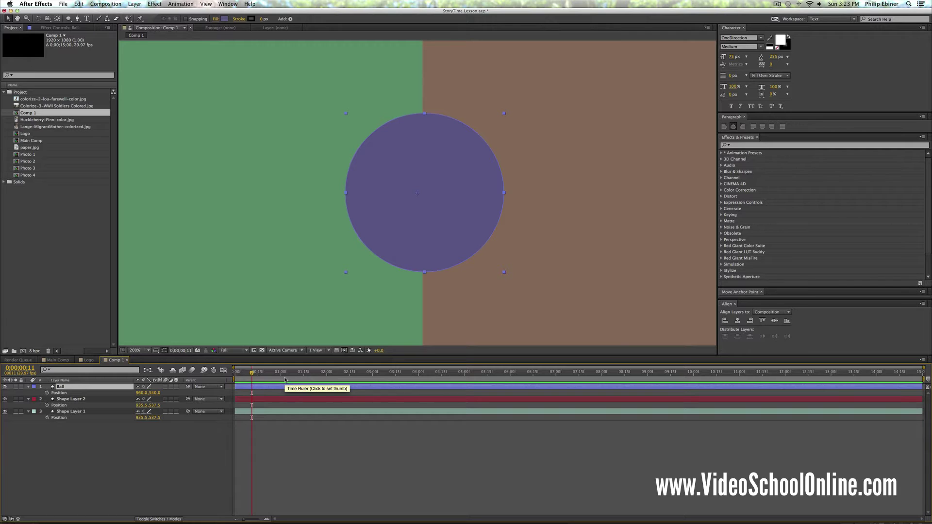
{"action": "key", "text": "Left"}
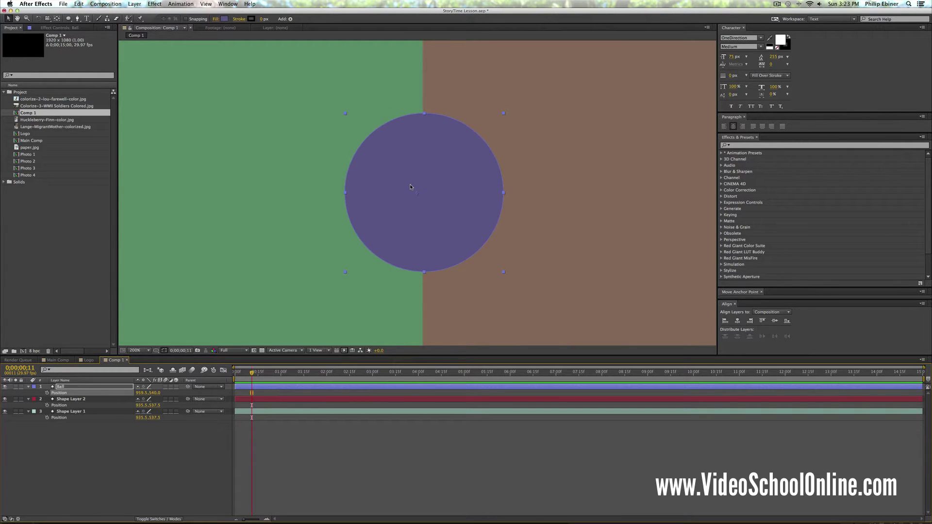
{"action": "left_click", "coordinate": [144, 350]}
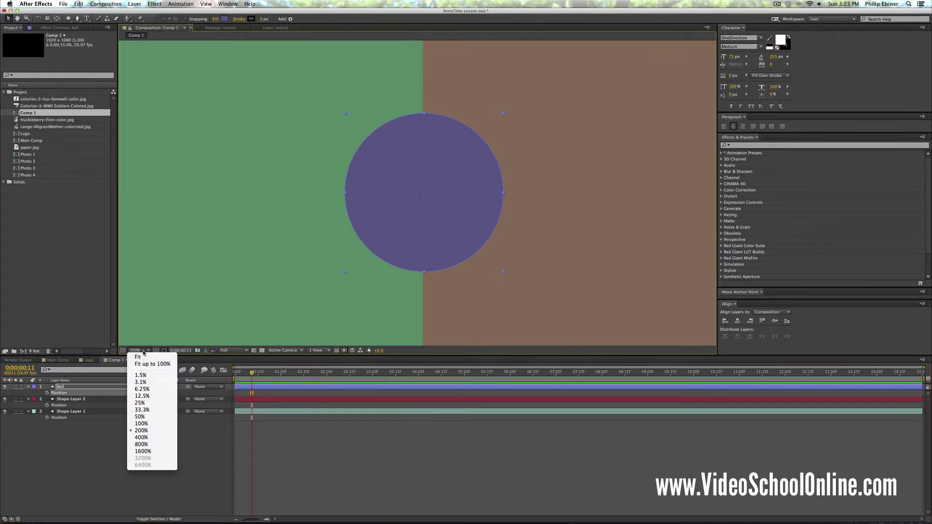
- Zoom the composition view to 1600%, then back out to 400%
{"action": "left_click", "coordinate": [154, 452]}
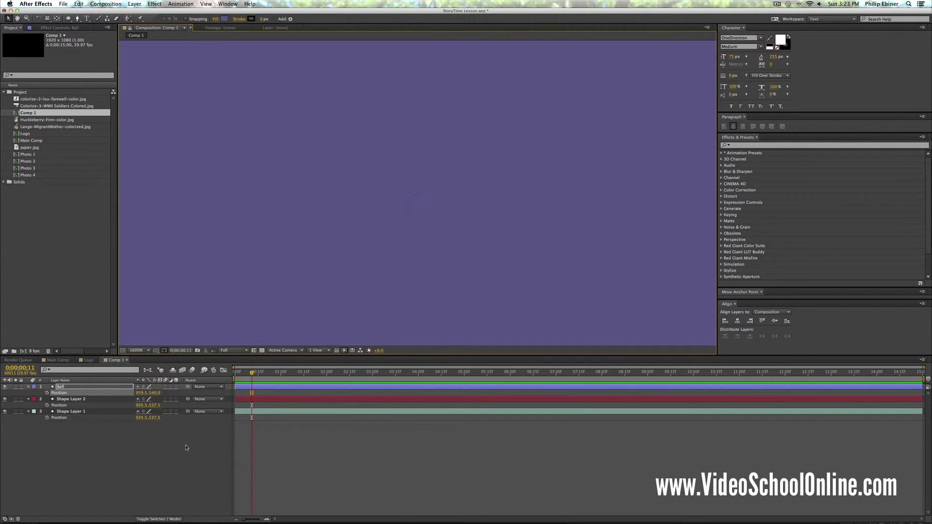
{"action": "left_click", "coordinate": [142, 353]}
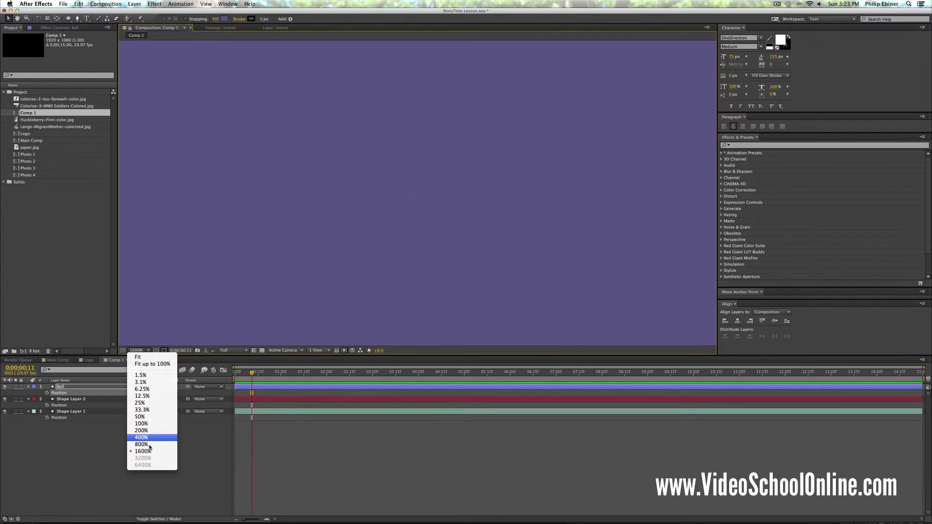
{"action": "left_click", "coordinate": [150, 440]}
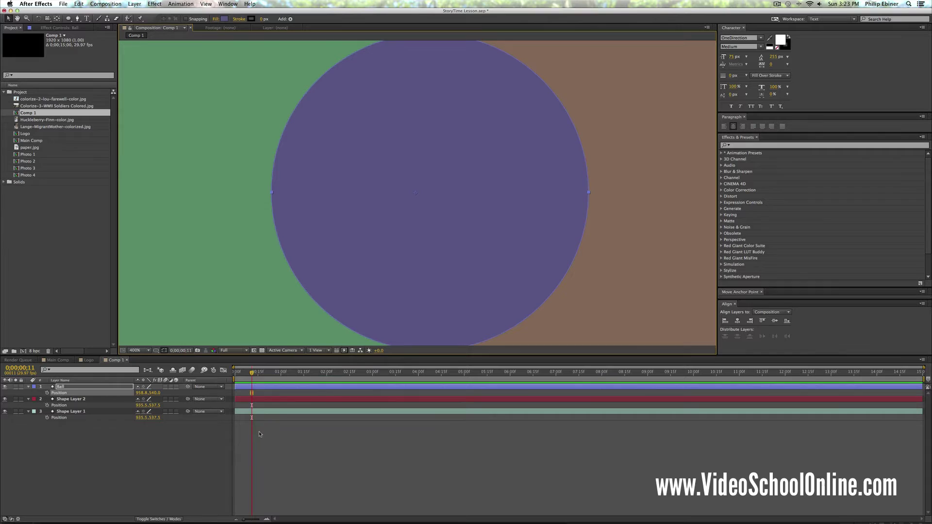
- Nudge the ball with arrow keys until its position reads 956.5, 536.2
{"action": "key", "text": "Left"}
{"action": "key", "text": "Left"}
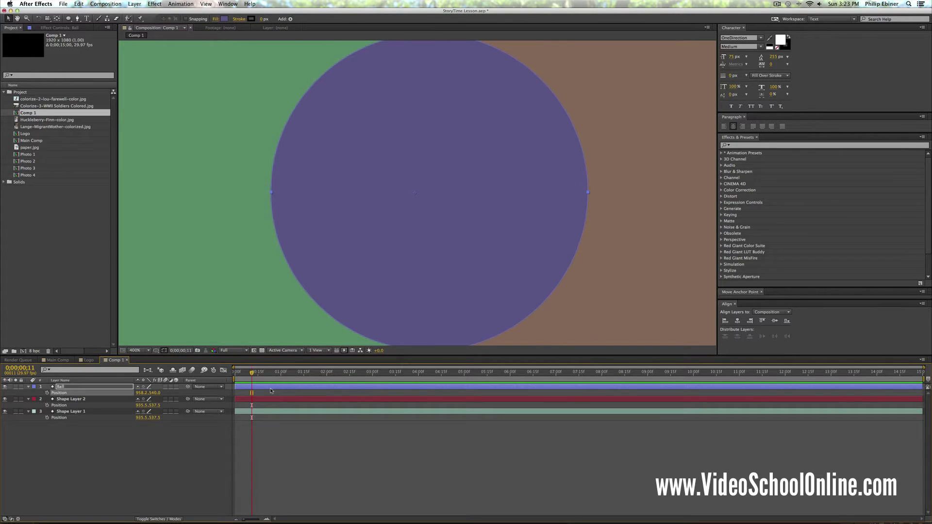
{"action": "key", "text": "Left"}
{"action": "key", "text": "Left"}
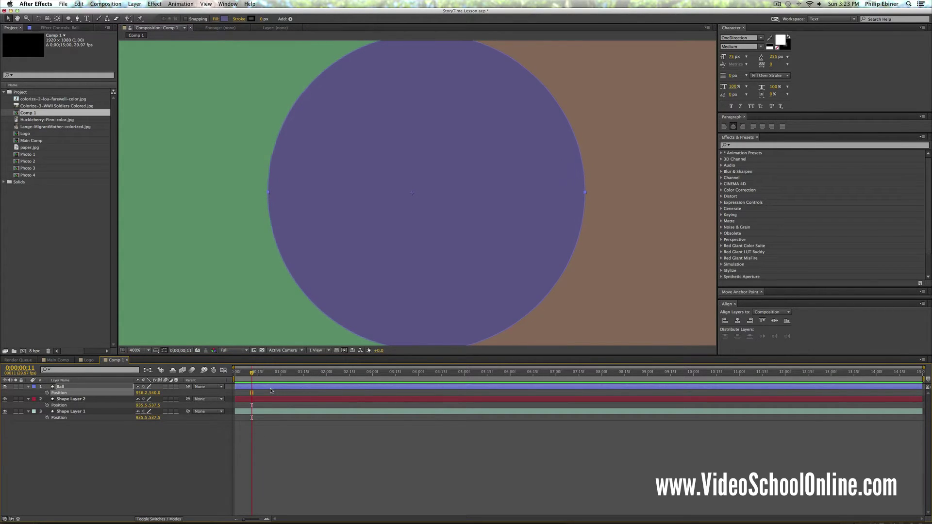
{"action": "key", "text": "Right"}
{"action": "key", "text": "Right"}
{"action": "key", "text": "Right"}
{"action": "key", "text": "Right"}
{"action": "key", "text": "Right"}
{"action": "key", "text": "Right"}
{"action": "key", "text": "Right"}
{"action": "key", "text": "Right"}
{"action": "key", "text": "Right"}
{"action": "key", "text": "Right"}
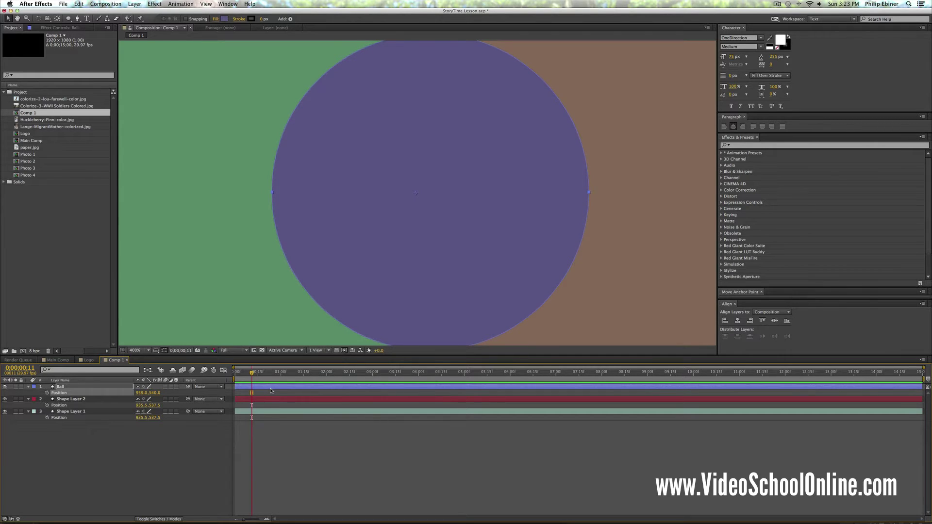
{"action": "key", "text": "Left"}
{"action": "key", "text": "Left"}
{"action": "key", "text": "Left"}
{"action": "key", "text": "Left"}
{"action": "key", "text": "Left"}
{"action": "key", "text": "Left"}
{"action": "key", "text": "Left"}
{"action": "key", "text": "Left"}
{"action": "key", "text": "Left"}
{"action": "key", "text": "Left"}
{"action": "key", "text": "Left"}
{"action": "key", "text": "Left"}
{"action": "key", "text": "Left"}
{"action": "key", "text": "Left"}
{"action": "key", "text": "Left"}
{"action": "key", "text": "Left"}
{"action": "key", "text": "Left"}
{"action": "key", "text": "Left"}
{"action": "key", "text": "Left"}
{"action": "key", "text": "Left"}
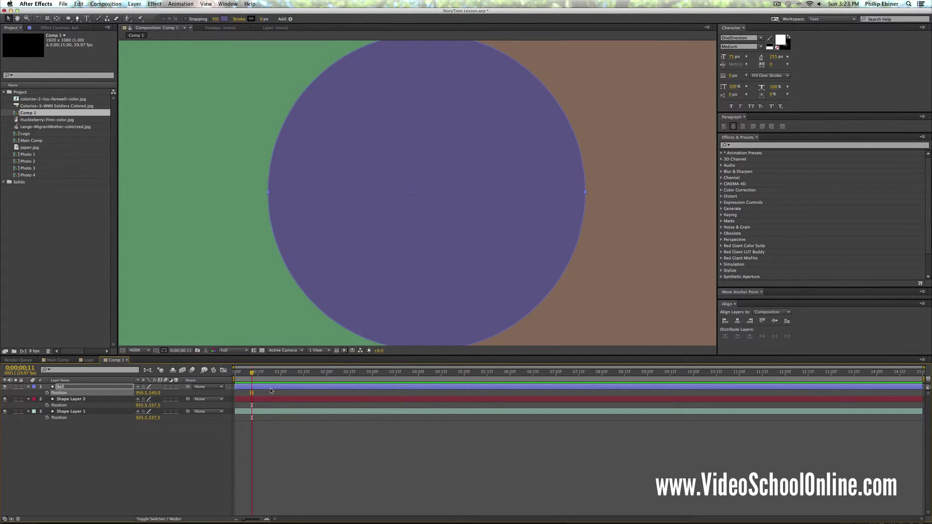
{"action": "key", "text": "Right"}
{"action": "key", "text": "Right"}
{"action": "key", "text": "Right"}
{"action": "key", "text": "Right"}
{"action": "key", "text": "Right"}
{"action": "key", "text": "Right"}
{"action": "key", "text": "Right"}
{"action": "key", "text": "Right"}
{"action": "key", "text": "Right"}
{"action": "key", "text": "Right"}
{"action": "key", "text": "Right"}
{"action": "key", "text": "Right"}
{"action": "key", "text": "Right"}
{"action": "key", "text": "Right"}
{"action": "key", "text": "Right"}
{"action": "key", "text": "Right"}
{"action": "key", "text": "Right"}
{"action": "key", "text": "Right"}
{"action": "key", "text": "Right"}
{"action": "key", "text": "Right"}
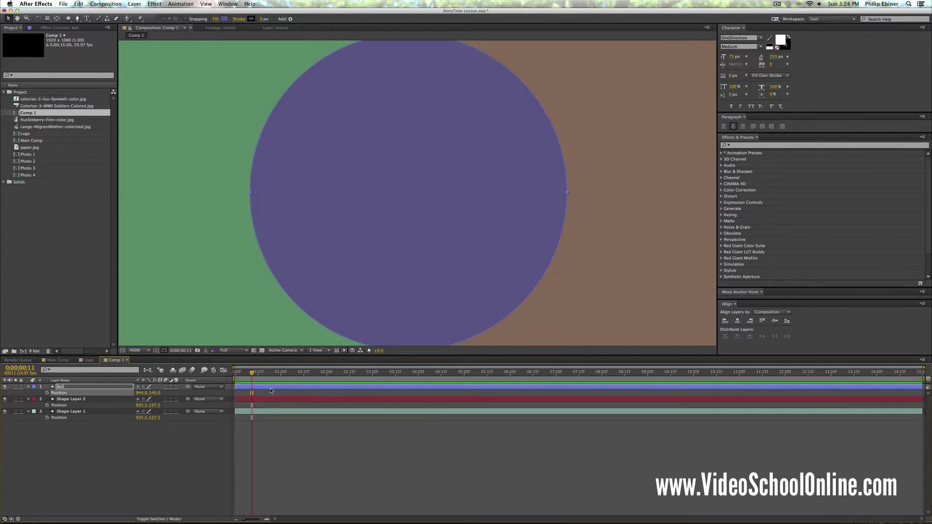
{"action": "key", "text": "shift+Up"}
{"action": "key", "text": "shift+Up"}
{"action": "key", "text": "Up"}
{"action": "key", "text": "Up"}
{"action": "key", "text": "Up"}
{"action": "key", "text": "Up"}
{"action": "key", "text": "Up"}
{"action": "key", "text": "Up"}
{"action": "key", "text": "Up"}
{"action": "key", "text": "Up"}
{"action": "key", "text": "Up"}
{"action": "key", "text": "Up"}
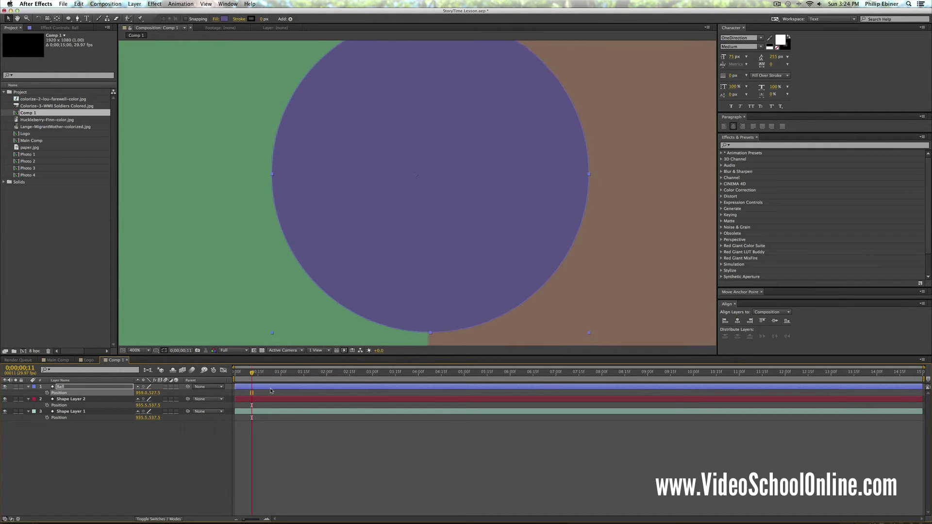
{"action": "key", "text": "Down"}
{"action": "key", "text": "Down"}
{"action": "key", "text": "Down"}
{"action": "key", "text": "Down"}
{"action": "key", "text": "Down"}
{"action": "key", "text": "Down"}
{"action": "key", "text": "Down"}
{"action": "key", "text": "Down"}
{"action": "key", "text": "Down"}
{"action": "key", "text": "Down"}
{"action": "key", "text": "Down"}
{"action": "key", "text": "Down"}
{"action": "key", "text": "Down"}
{"action": "key", "text": "Down"}
{"action": "key", "text": "Down"}
{"action": "key", "text": "Down"}
{"action": "key", "text": "Down"}
{"action": "key", "text": "Down"}
{"action": "key", "text": "Down"}
{"action": "key", "text": "Down"}
{"action": "key", "text": "shift+Up"}
{"action": "key", "text": "shift+Up"}
{"action": "key", "text": "shift+Up"}
{"action": "key", "text": "shift+Up"}
{"action": "key", "text": "shift+Up"}
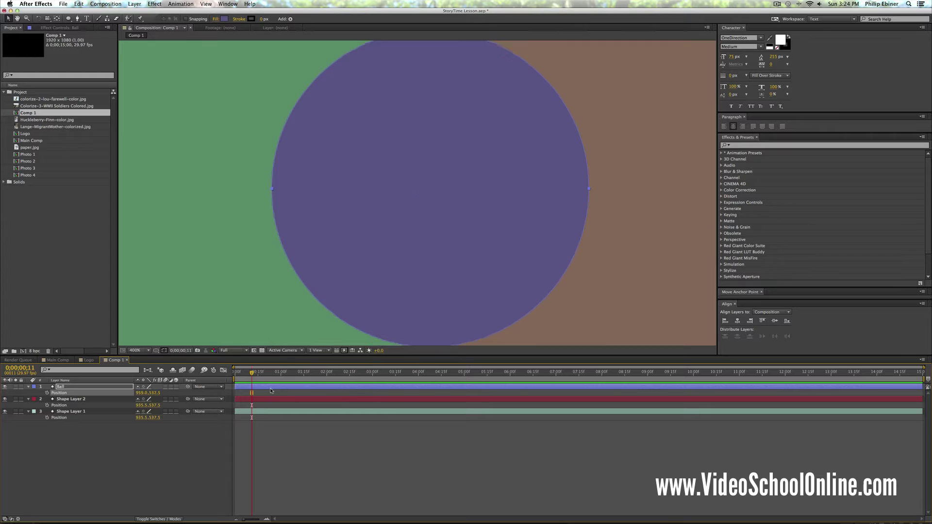
{"action": "key", "text": "Down"}
{"action": "key", "text": "Down"}
{"action": "key", "text": "Down"}
{"action": "key", "text": "Down"}
{"action": "key", "text": "Down"}
{"action": "key", "text": "Down"}
{"action": "key", "text": "Down"}
{"action": "key", "text": "Down"}
{"action": "key", "text": "Down"}
{"action": "key", "text": "Down"}
{"action": "key", "text": "Down"}
{"action": "key", "text": "Down"}
{"action": "key", "text": "Down"}
{"action": "key", "text": "Down"}
{"action": "key", "text": "Down"}
{"action": "key", "text": "Down"}
{"action": "key", "text": "Down"}
{"action": "key", "text": "Down"}
{"action": "key", "text": "Down"}
{"action": "key", "text": "Down"}
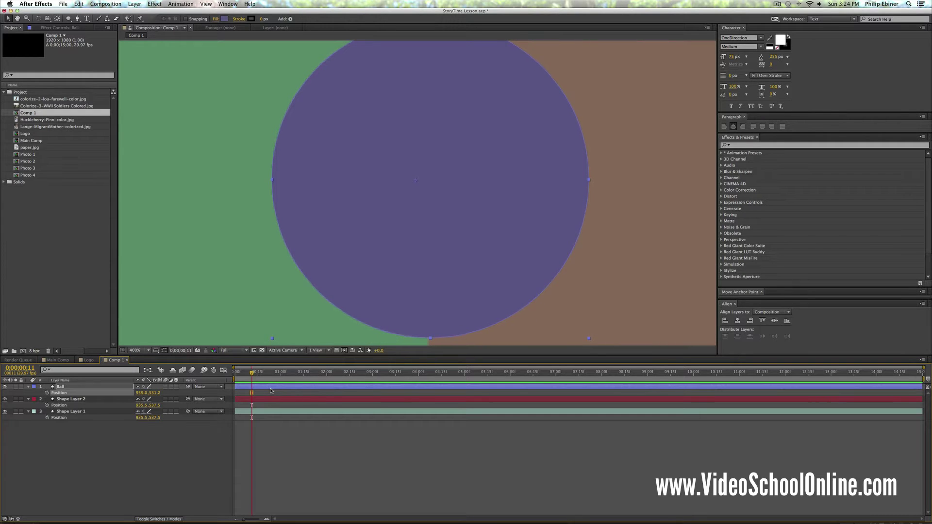
{"action": "key", "text": "Left"}
{"action": "key", "text": "Left"}
{"action": "key", "text": "Left"}
{"action": "key", "text": "Left"}
{"action": "key", "text": "Left"}
{"action": "key", "text": "Left"}
{"action": "key", "text": "Left"}
{"action": "key", "text": "Left"}
{"action": "key", "text": "Left"}
{"action": "key", "text": "Left"}
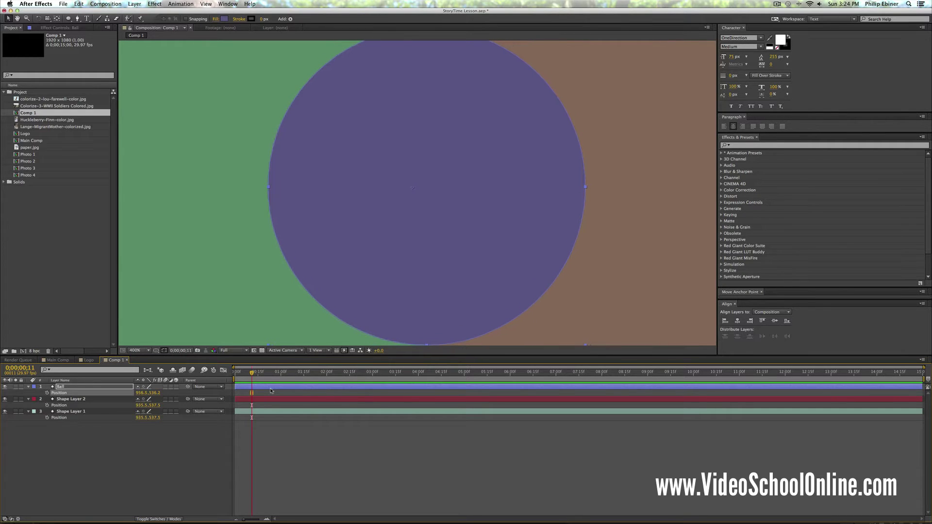
- Deselect the ball and scrub the time ruler from 0;00;01;17 back toward 0;00;00;27
{"action": "left_click", "coordinate": [273, 395]}
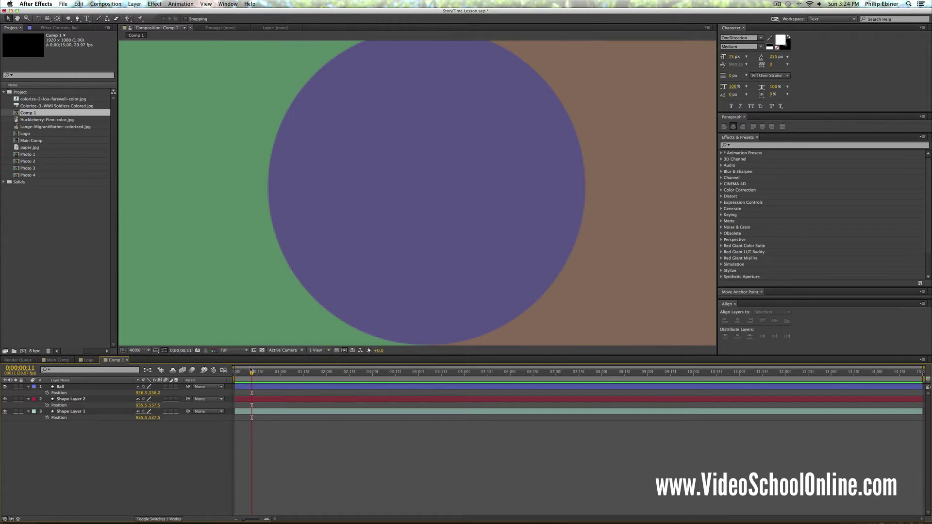
{"action": "left_click", "coordinate": [272, 375]}
{"action": "left_click", "coordinate": [307, 375]}
{"action": "left_click_drag", "start_coordinate": [309, 376], "coordinate": [281, 376]}
- Step back and forth frame by frame, ending the current time at 0;00;00;24
{"action": "key", "text": "Page_Down"}
{"action": "key", "text": "Page_Down"}
{"action": "key", "text": "Page_Down"}
{"action": "key", "text": "Page_Down"}
{"action": "key", "text": "Page_Down"}
{"action": "key", "text": "Page_Up"}
{"action": "key", "text": "Page_Up"}
{"action": "key", "text": "Page_Up"}
{"action": "key", "text": "Page_Up"}
{"action": "key", "text": "Page_Up"}
{"action": "key", "text": "Page_Up"}
{"action": "key", "text": "Page_Down"}
{"action": "key", "text": "Page_Down"}
{"action": "key", "text": "Page_Down"}
{"action": "key", "text": "Page_Up"}
{"action": "key", "text": "Page_Up"}
{"action": "key", "text": "Page_Up"}
{"action": "key", "text": "Page_Up"}
- Keyframe the Ball's Position, lower its Y value for a second keyframe, and play back the drop
{"action": "left_click", "coordinate": [180, 387]}
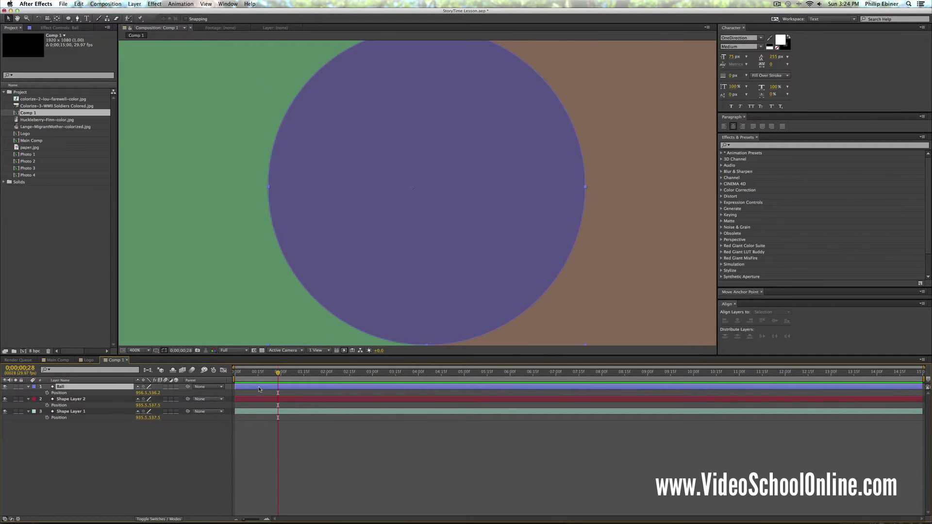
{"action": "key", "text": "p"}
{"action": "key", "text": "p"}
{"action": "left_click", "coordinate": [47, 392]}
{"action": "left_click_drag", "start_coordinate": [277, 393], "coordinate": [253, 392]}
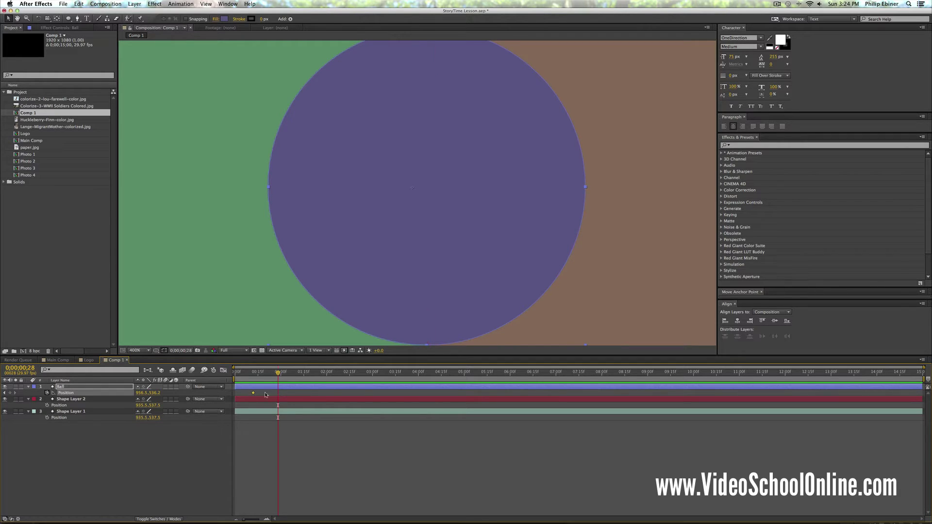
{"action": "left_click_drag", "start_coordinate": [153, 392], "coordinate": [194, 392]}
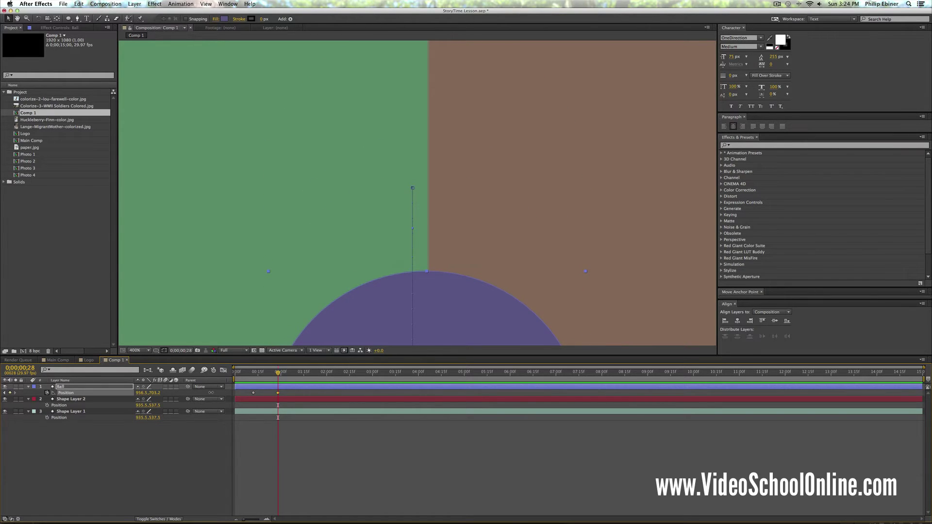
{"action": "mouse_move", "coordinate": [269, 380]}
{"action": "left_mouse_down"}
{"action": "mouse_move", "coordinate": [261, 381]}
{"action": "mouse_move", "coordinate": [277, 381]}
{"action": "mouse_move", "coordinate": [253, 383]}
{"action": "left_mouse_up"}
{"action": "key", "text": "space"}
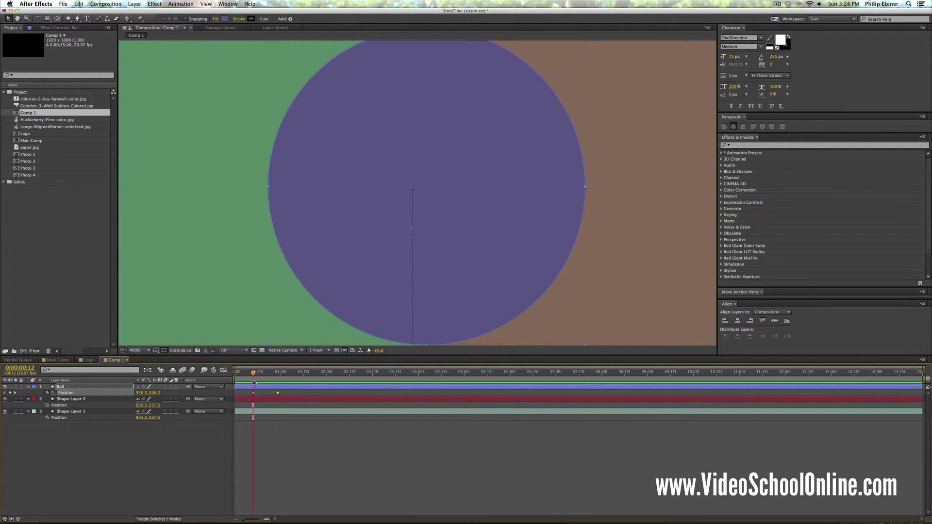
- Deselect the keyframe and toggle the layer selection between Ball and Shape Layer 2
{"action": "left_click", "coordinate": [253, 382]}
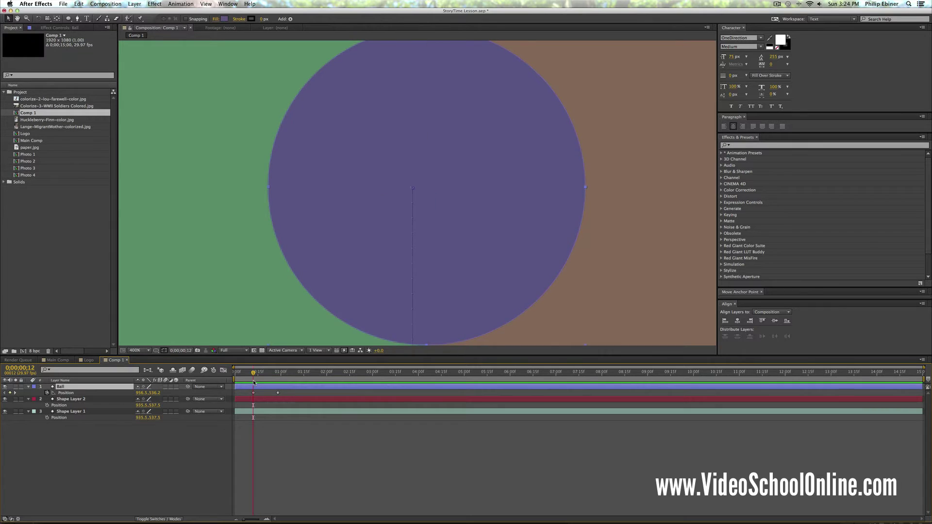
{"action": "key", "text": "super+Down"}
{"action": "key", "text": "super+Up"}
{"action": "key", "text": "super+Down"}
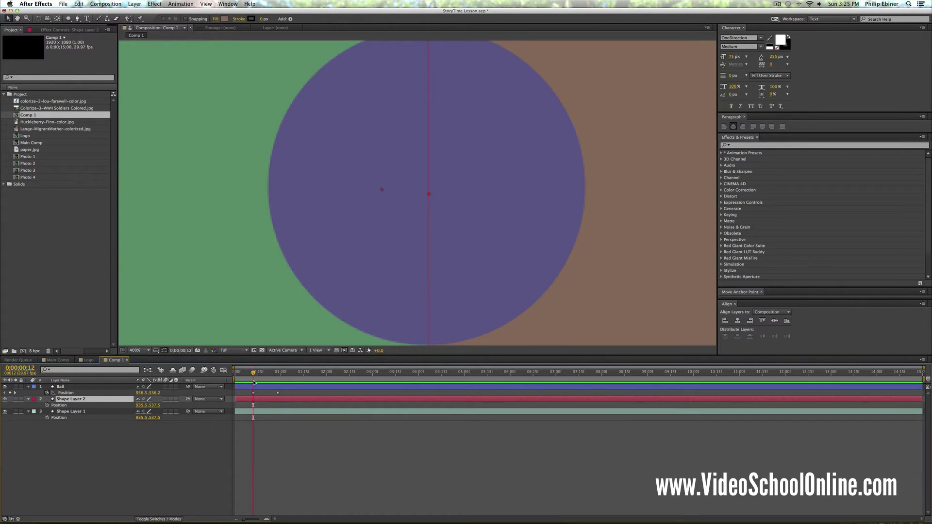
{"action": "key", "text": "super+Down"}
{"action": "key", "text": "super+Up"}
{"action": "key", "text": "super+Up"}
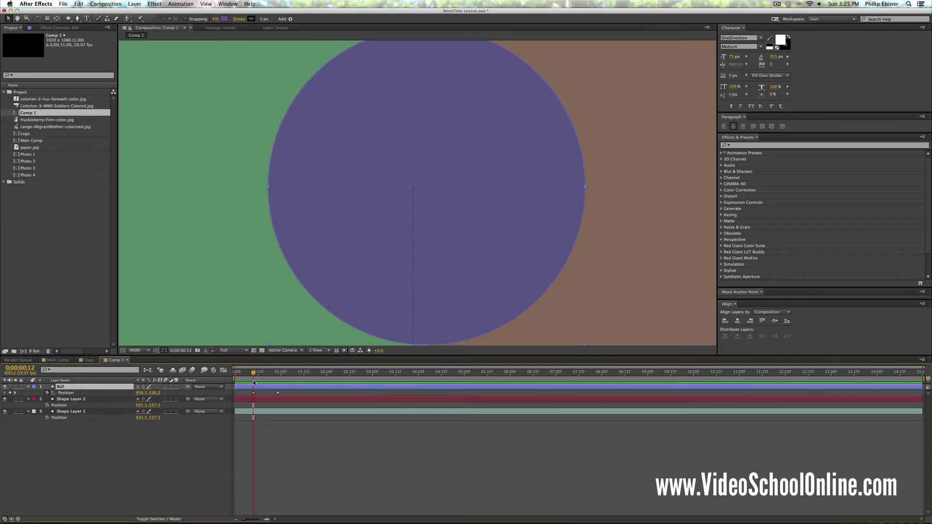
{"action": "key", "text": "super+Down"}
- Walk the selection down to Shape Layer 1, then select Ball and move down to Shape Layer 2
{"action": "key", "text": "super+Down"}
{"action": "key", "text": "super+Up"}
{"action": "key", "text": "super+Up"}
{"action": "key", "text": "super+Down"}
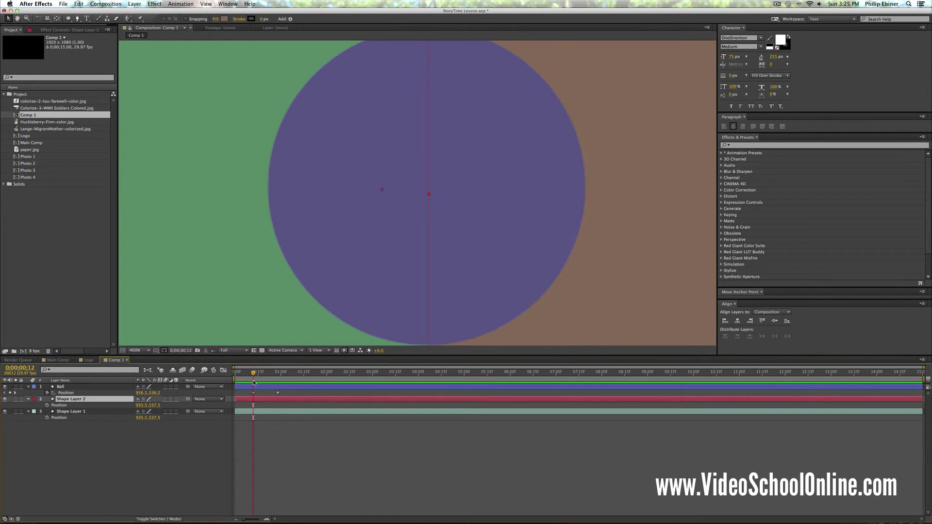
{"action": "key", "text": "super+Down"}
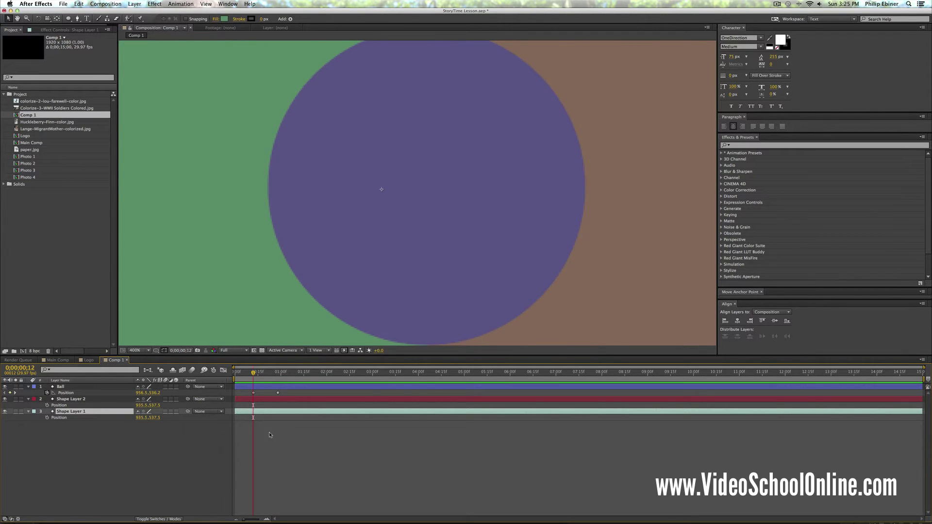
{"action": "key", "text": "super+Up"}
{"action": "key", "text": "super+Up"}
{"action": "key", "text": "super+Down"}
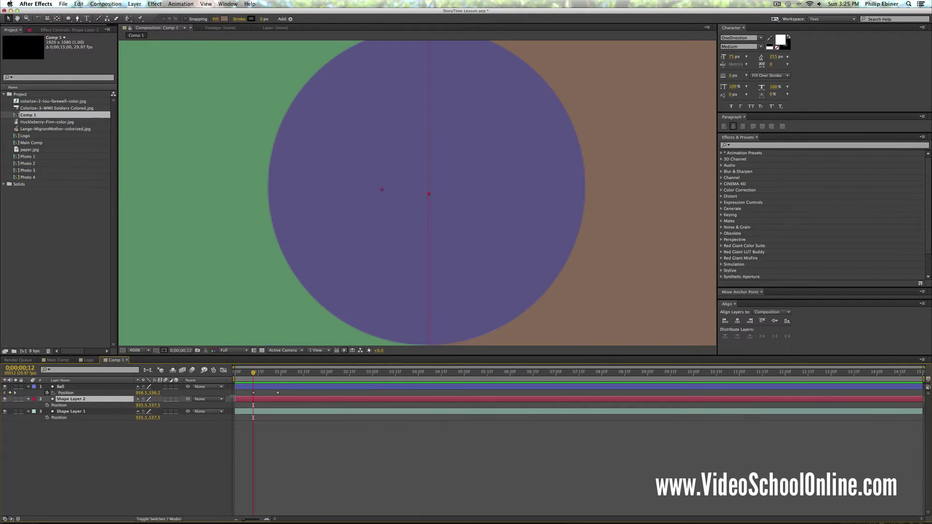
{"action": "key", "text": "super+Down"}
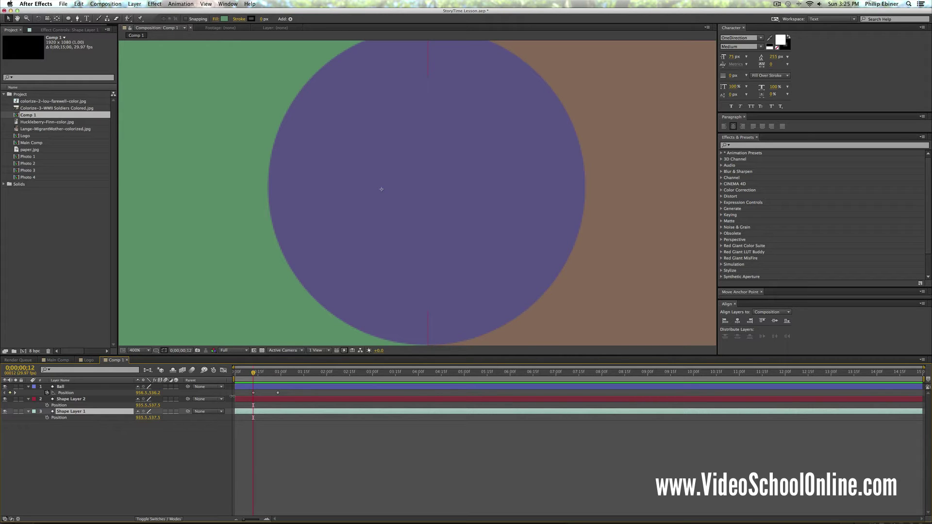
{"action": "left_click", "coordinate": [382, 189]}
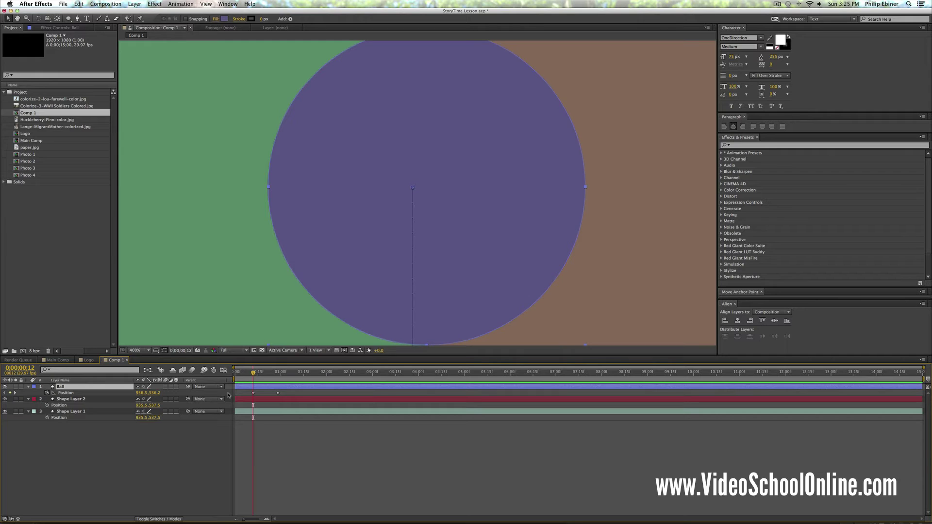
{"action": "key", "text": "ctrl+Down"}
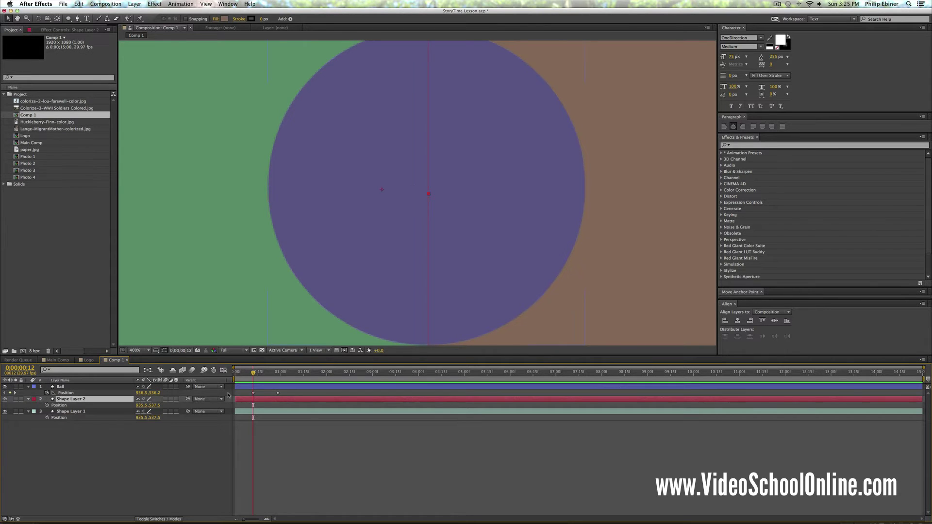
- Play briefly, jump to the Ball's lowest keyframe, and scrub back to the start of the fall
{"action": "key", "text": "space"}
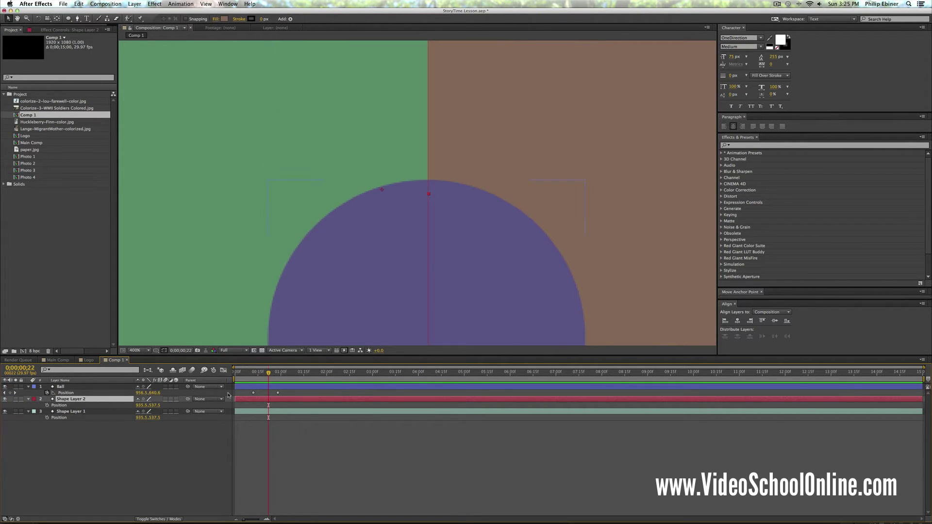
{"action": "key", "text": "ctrl+Up"}
{"action": "key", "text": "k"}
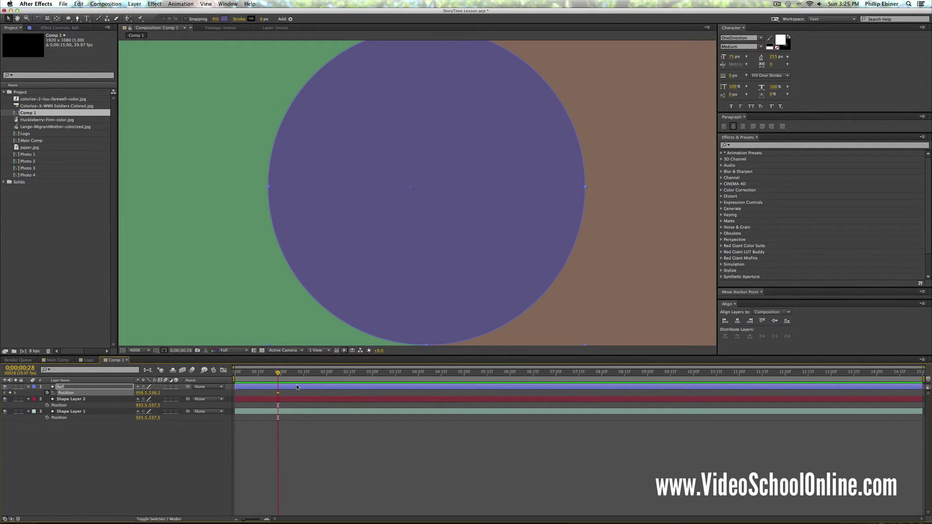
{"action": "key", "text": "shift+Down"}
{"action": "key", "text": "shift+Down"}
{"action": "key", "text": "shift+Down"}
{"action": "key", "text": "shift+Down"}
{"action": "key", "text": "shift+Down"}
{"action": "key", "text": "shift+Down"}
{"action": "key", "text": "shift+Down"}
{"action": "key", "text": "shift+Down"}
{"action": "key", "text": "shift+Down"}
{"action": "key", "text": "shift+Down"}
{"action": "key", "text": "shift+Down"}
{"action": "key", "text": "shift+Down"}
{"action": "key", "text": "shift+Down"}
{"action": "key", "text": "shift+Down"}
{"action": "key", "text": "shift+Down"}
{"action": "key", "text": "shift+Down"}
{"action": "key", "text": "shift+Down"}
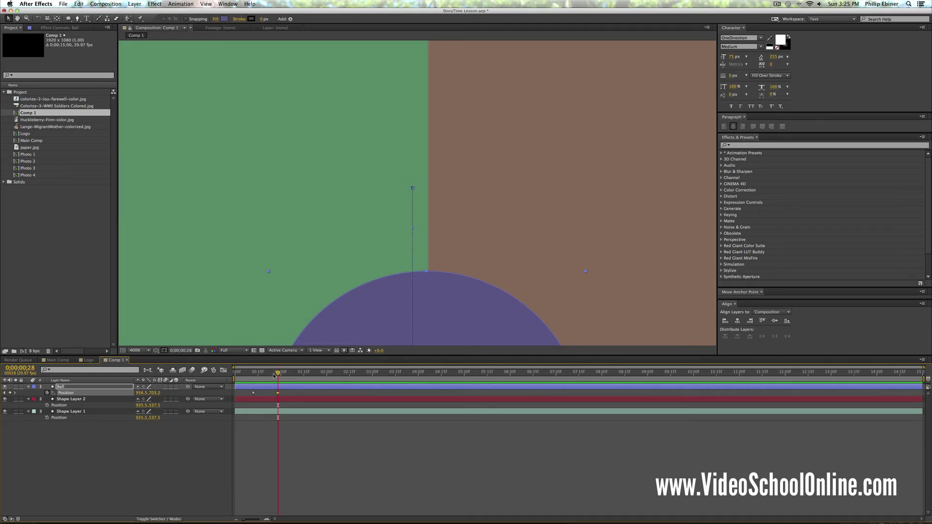
{"action": "left_click_drag", "start_coordinate": [278, 373], "coordinate": [260, 375]}
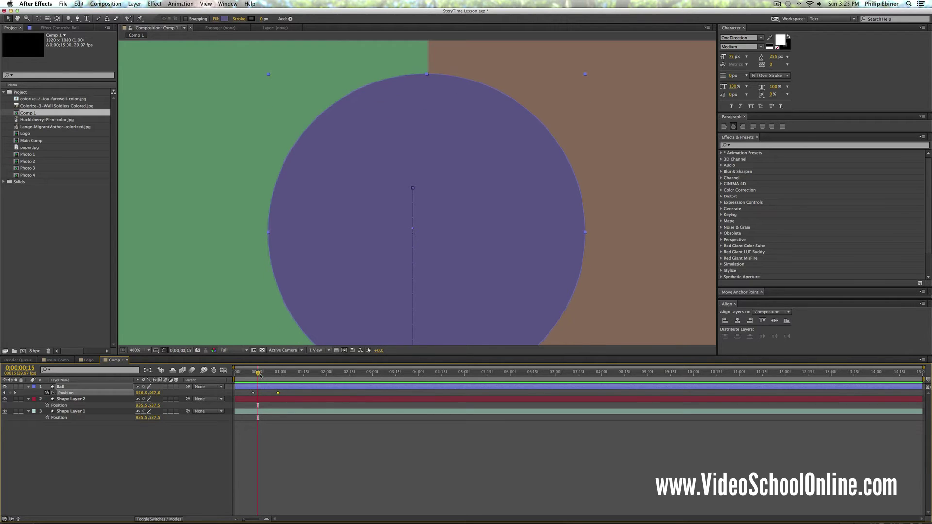
{"action": "key", "text": "Page_Up"}
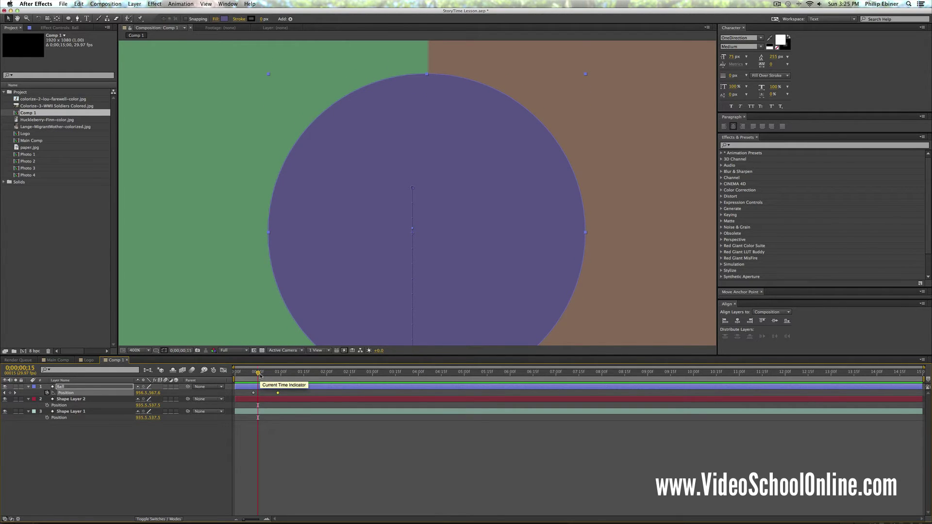
- Step through the fall in ten-frame jumps, then set the time to 0;00;00;15
{"action": "key", "text": "shift+Page_Down"}
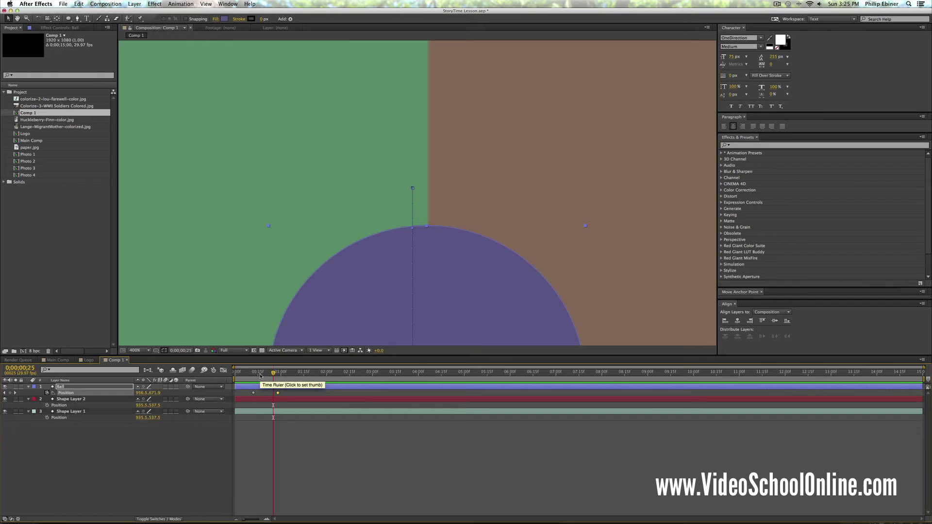
{"action": "key", "text": "shift+Page_Down"}
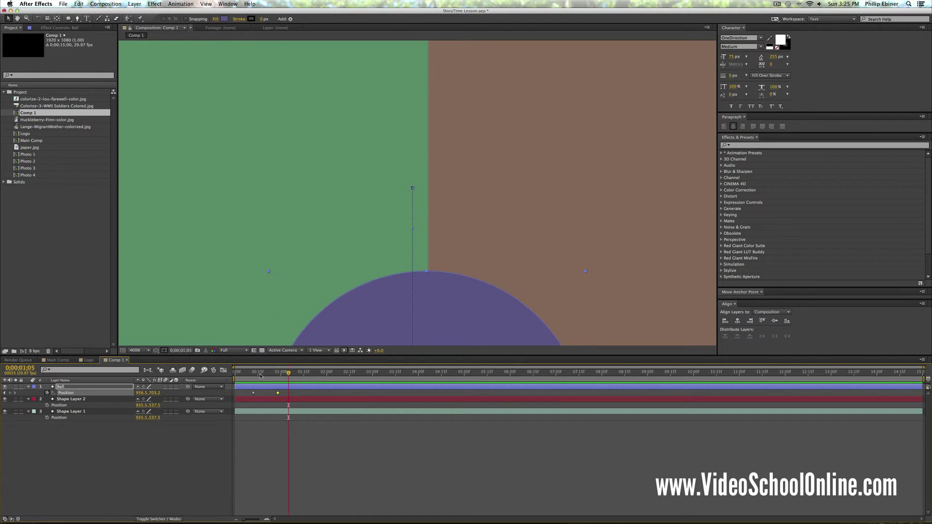
{"action": "key", "text": "shift+Page_Down"}
{"action": "key", "text": "shift+Page_Up"}
{"action": "key", "text": "shift+Page_Up"}
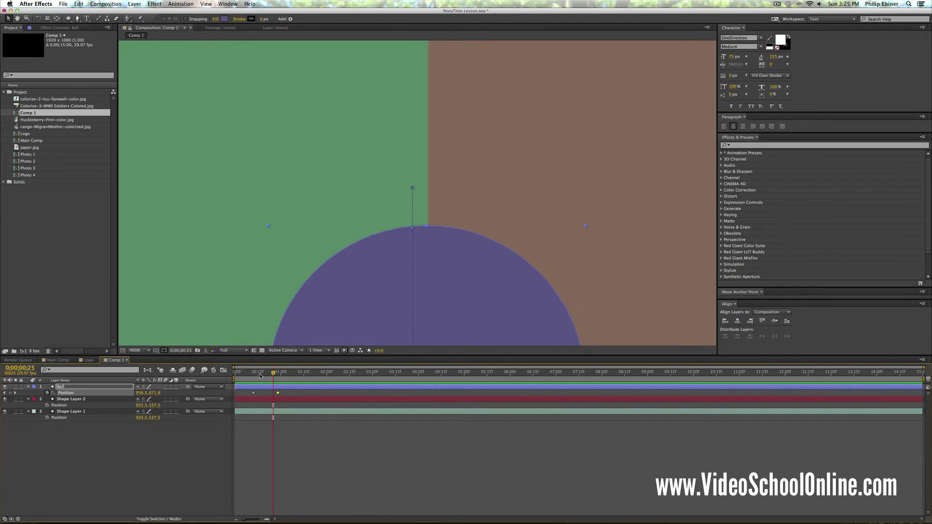
{"action": "key", "text": "shift+Page_Up"}
{"action": "key", "text": "shift+Page_Up"}
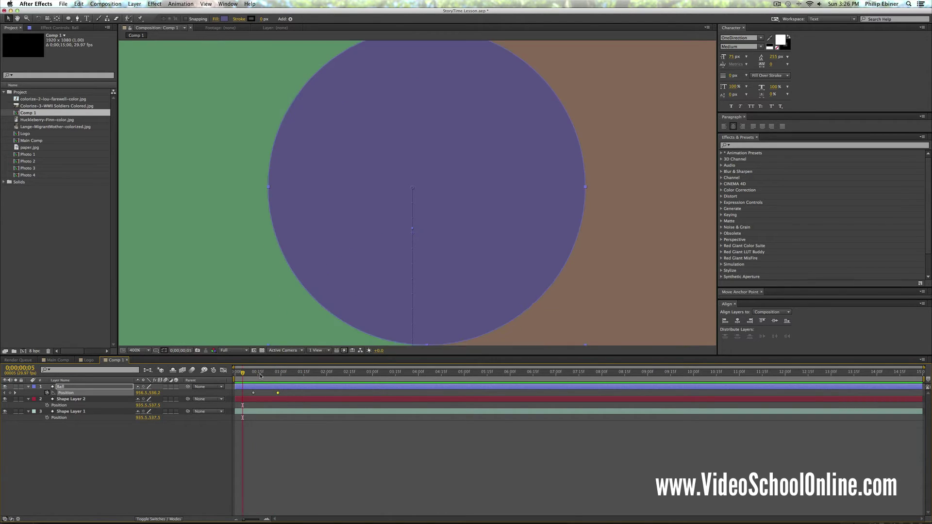
{"action": "key", "text": "shift+Page_Down"}
{"action": "key", "text": "shift+Page_Down"}
{"action": "key", "text": "shift+Page_Up"}
{"action": "key", "text": "shift+Page_Up"}
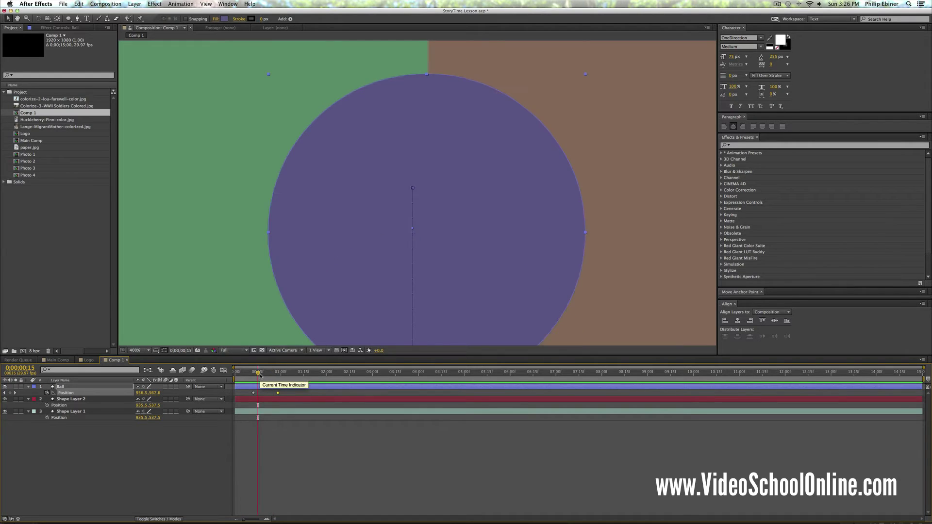
{"action": "key", "text": "shift+Page_Down"}
{"action": "key", "text": "shift+Page_Down"}
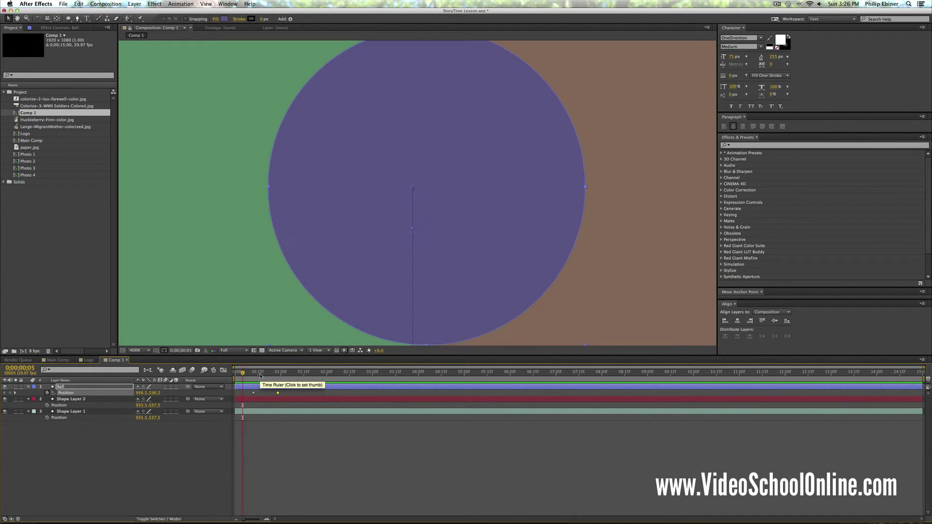
{"action": "left_click", "coordinate": [260, 374]}
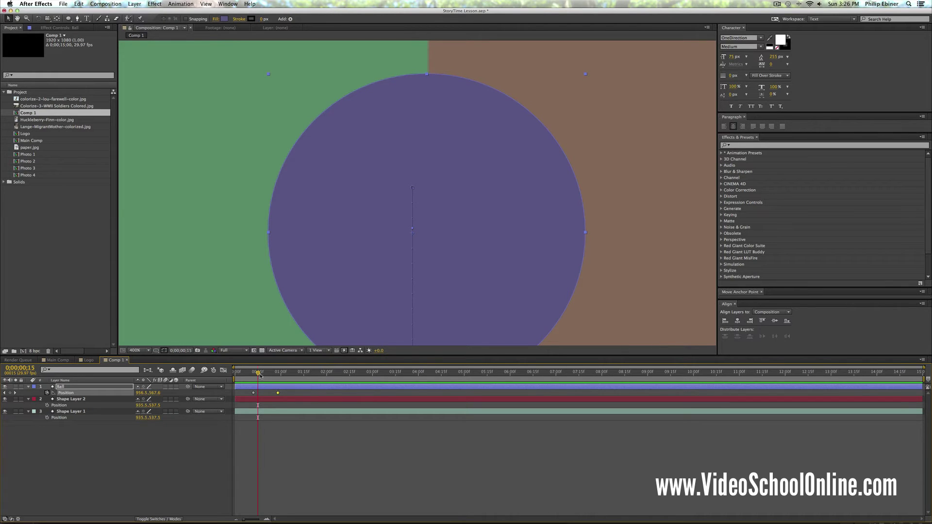
- Cycle the selection through the three layers, then extend it down to all layers
{"action": "key", "text": "super+Down"}
{"action": "key", "text": "super+Up"}
{"action": "key", "text": "super+Down"}
{"action": "key", "text": "super+Down"}
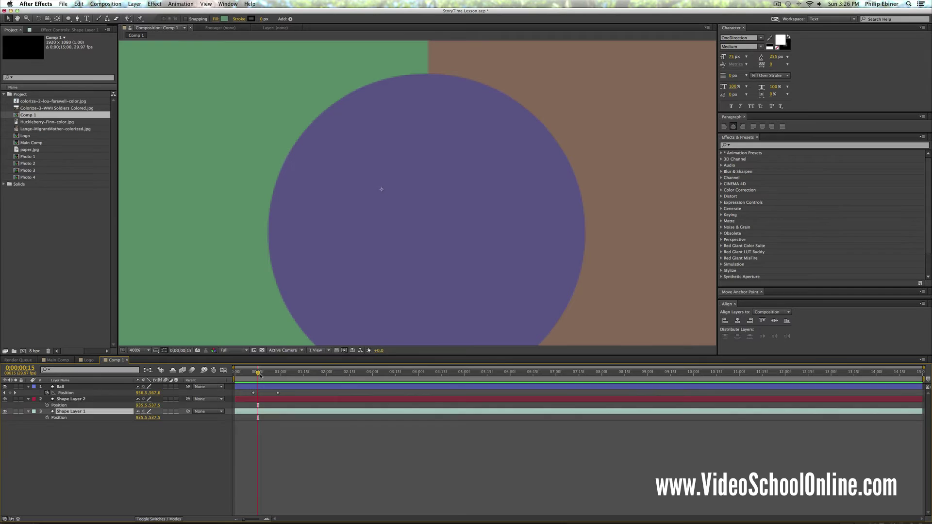
{"action": "key", "text": "super+Up"}
{"action": "key", "text": "super+Up"}
{"action": "key", "text": "super+Down"}
{"action": "key", "text": "super+Down"}
{"action": "key", "text": "super+Up"}
{"action": "key", "text": "super+Up"}
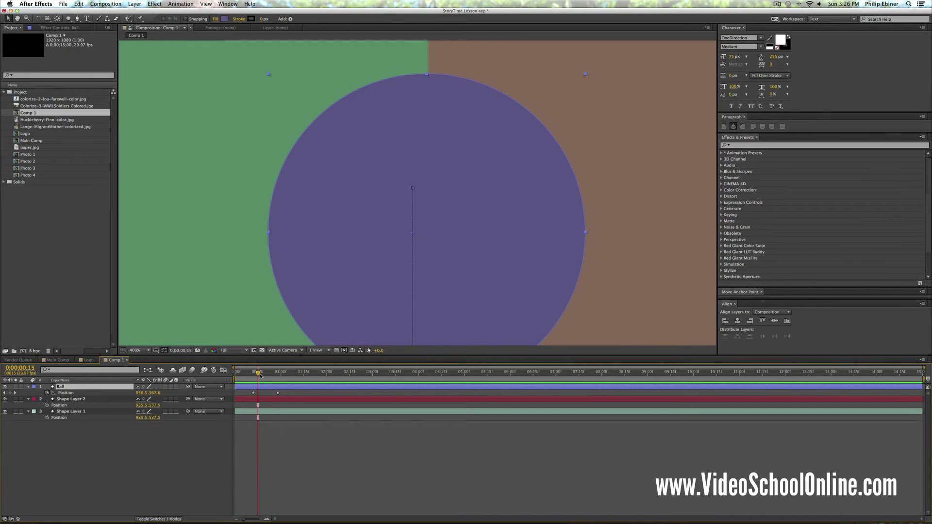
{"action": "key", "text": "shift+super+Down"}
{"action": "key", "text": "shift+super+Down"}
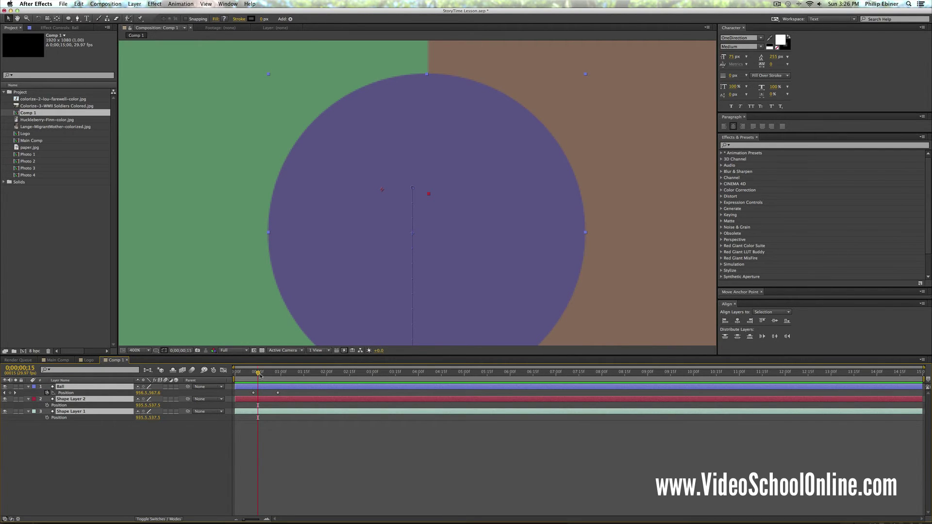
- Select all three layers starting from Ball and nudge them right together twice
{"action": "left_click", "coordinate": [263, 391]}
{"action": "left_click", "coordinate": [265, 386]}
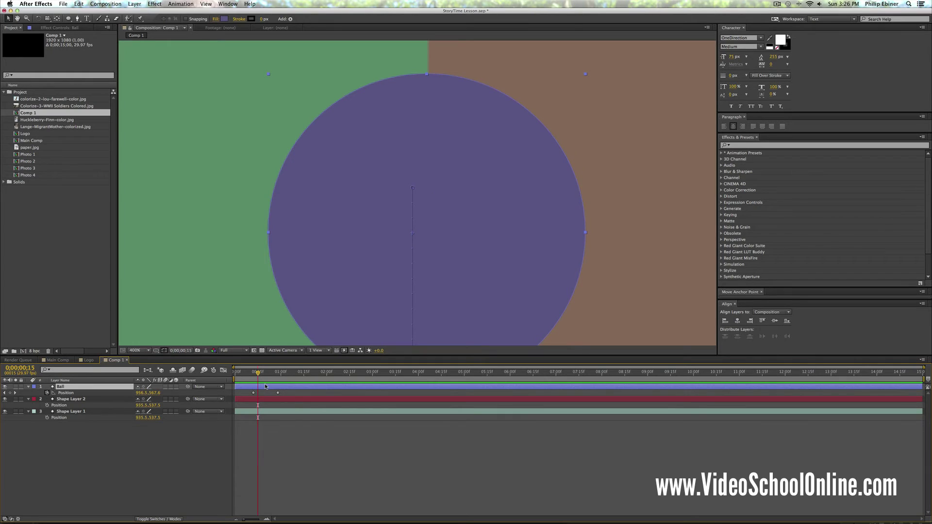
{"action": "key", "text": "shift+super+Down"}
{"action": "key", "text": "shift+super+Down"}
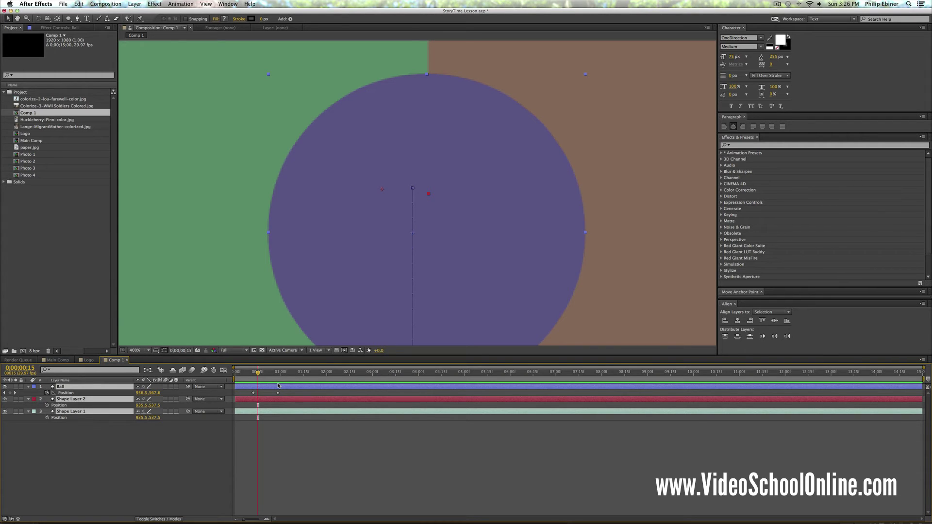
{"action": "key", "text": "Right"}
{"action": "key", "text": "Right"}
{"action": "key", "text": "Right"}
{"action": "key", "text": "Right"}
{"action": "key", "text": "Right"}
{"action": "key", "text": "Right"}
{"action": "key", "text": "Right"}
{"action": "key", "text": "Right"}
{"action": "key", "text": "Right"}
{"action": "key", "text": "Right"}
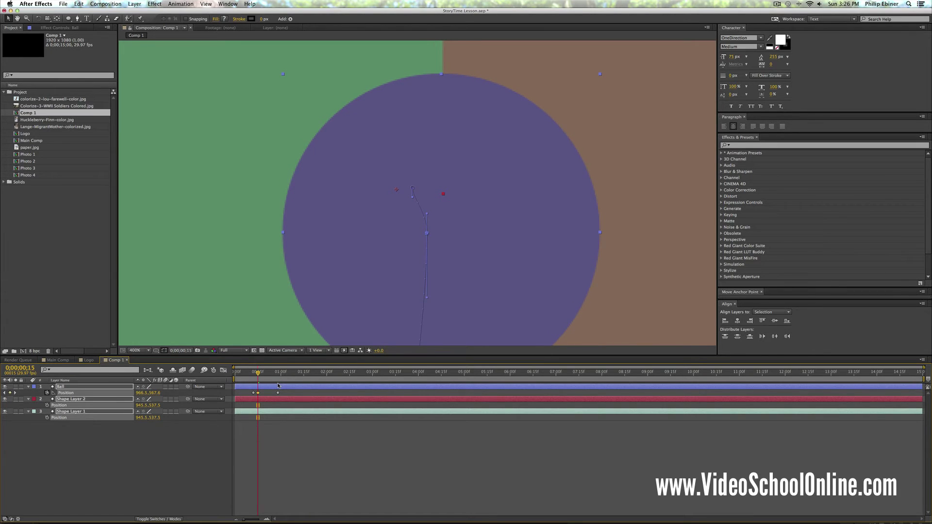
{"action": "key", "text": "Right"}
{"action": "key", "text": "Right"}
{"action": "key", "text": "Right"}
{"action": "key", "text": "Right"}
{"action": "key", "text": "Right"}
{"action": "key", "text": "Right"}
{"action": "key", "text": "Right"}
{"action": "key", "text": "Right"}
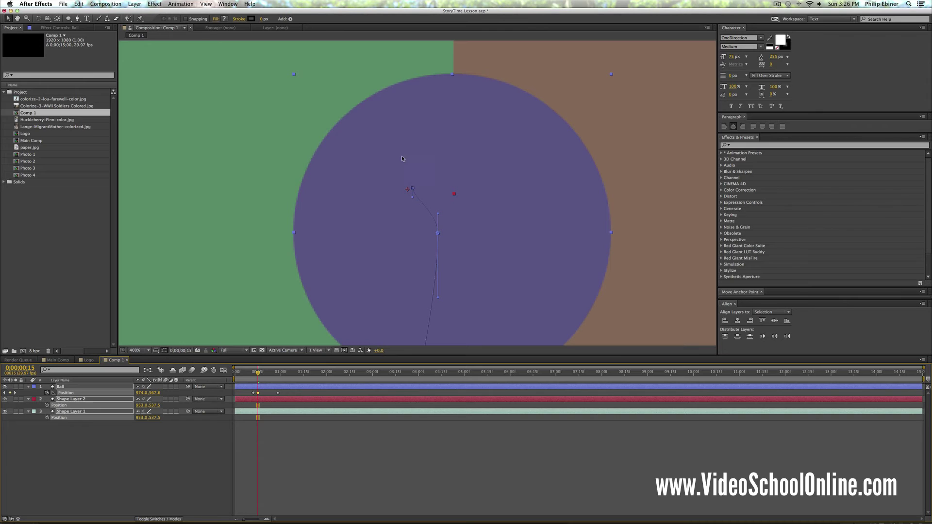
- Nudge the Ball alone slightly down at 0;00;00;15, then add both shape layers to the selection
{"action": "left_click", "coordinate": [311, 437]}
{"action": "left_click", "coordinate": [284, 387]}
{"action": "key", "text": "Down"}
{"action": "key", "text": "Down"}
{"action": "key", "text": "Down"}
{"action": "key", "text": "Down"}
{"action": "key", "text": "Down"}
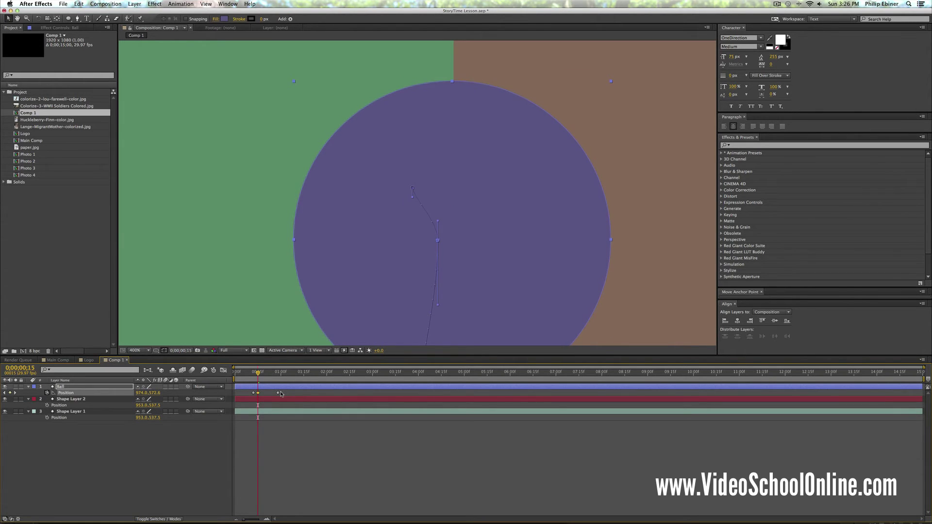
{"action": "key", "text": "super+shift+Down"}
{"action": "key", "text": "super+shift+Down"}
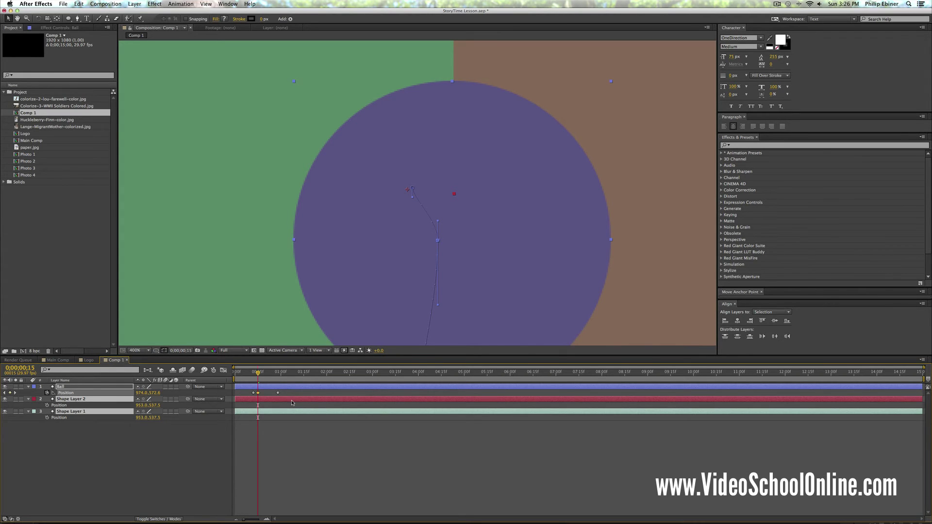
- Select Shape Layer 2, jump ten frames to 0;00;00;25, and select all three layers
{"action": "left_click", "coordinate": [290, 400]}
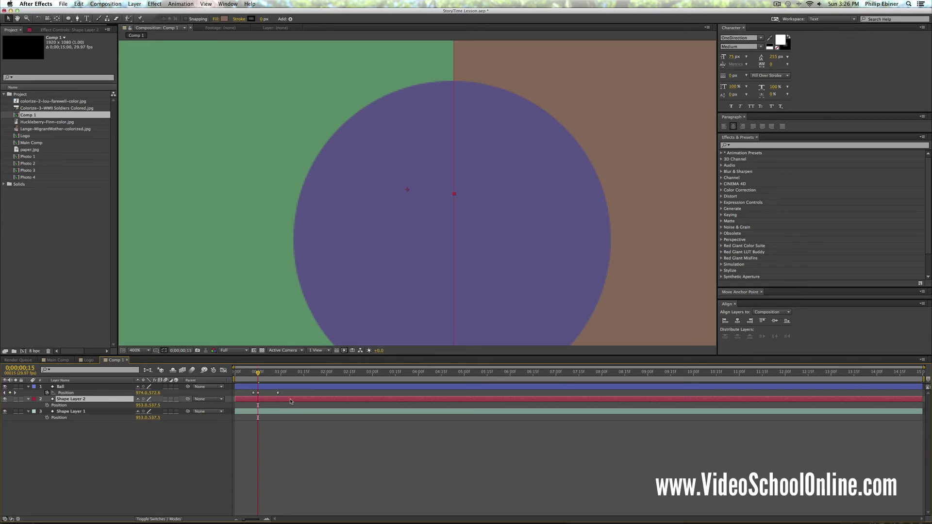
{"action": "key", "text": "shift+Page_Down"}
{"action": "key", "text": "super+a"}
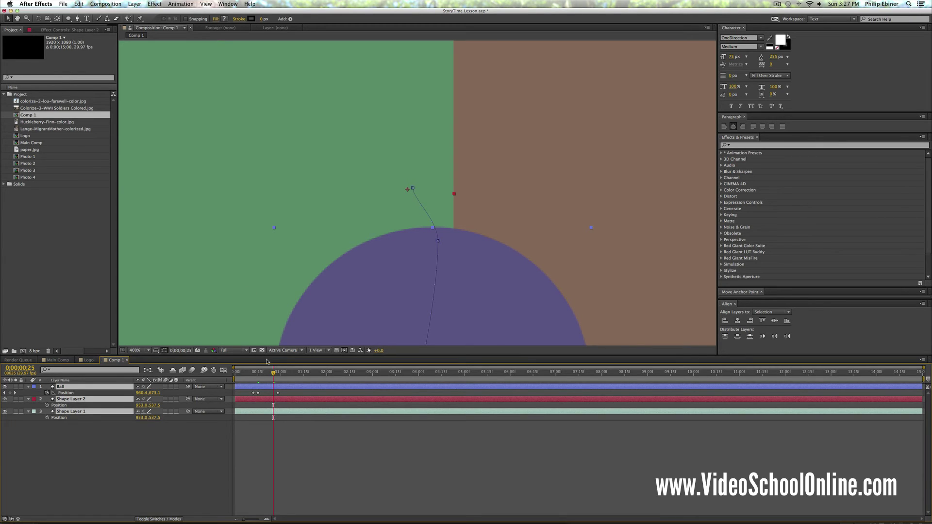
{"action": "mouse_move", "coordinate": [273, 372]}
{"action": "left_mouse_down"}
{"action": "mouse_move", "coordinate": [243, 375]}
{"action": "mouse_move", "coordinate": [273, 373]}
{"action": "left_mouse_up"}
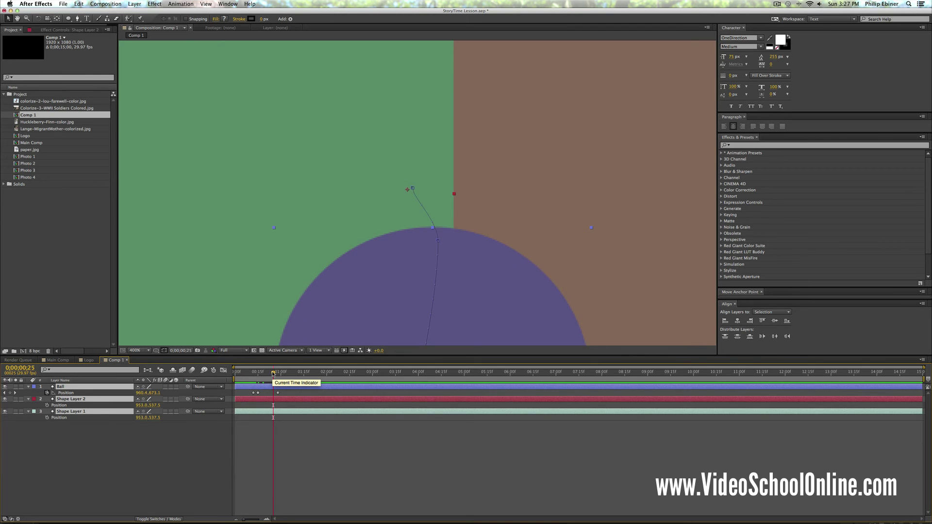